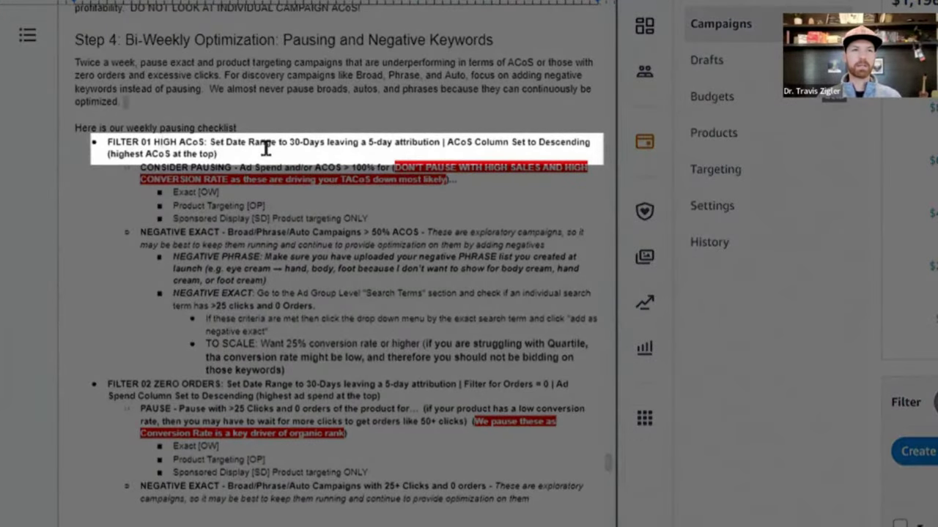
# Set the campaign table's date range to Oct 27 - Nov 27, 2023, following the pausing checklist's 5-day attribution gap.
pyautogui.tripleClick(222, 143)
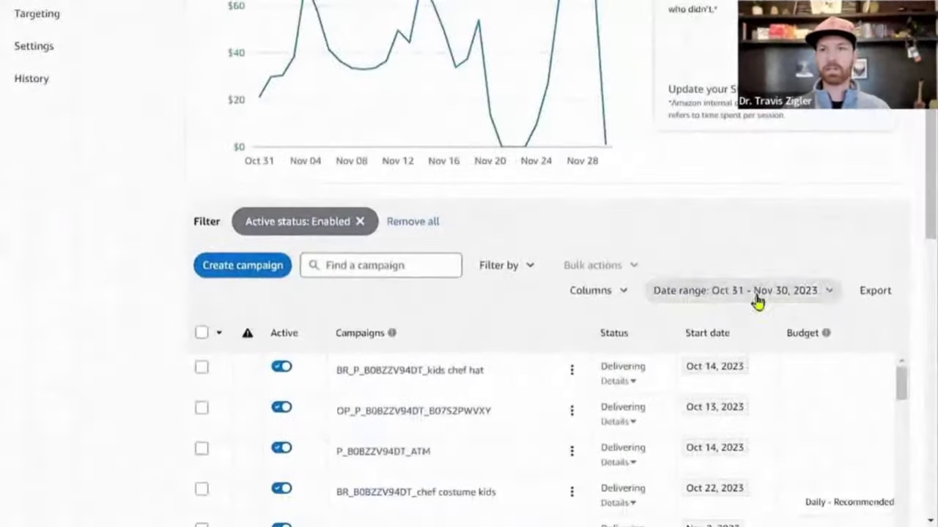
pyautogui.click(757, 291)
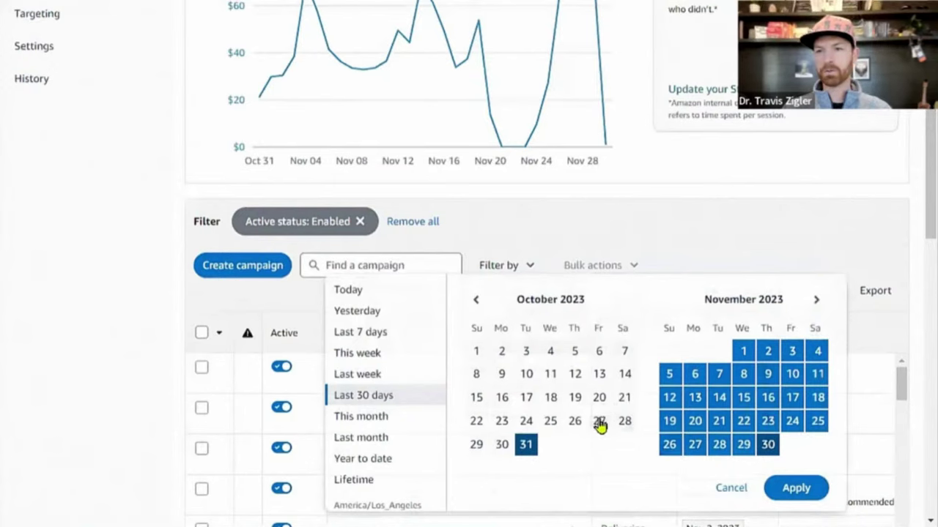
pyautogui.click(693, 444)
pyautogui.click(597, 424)
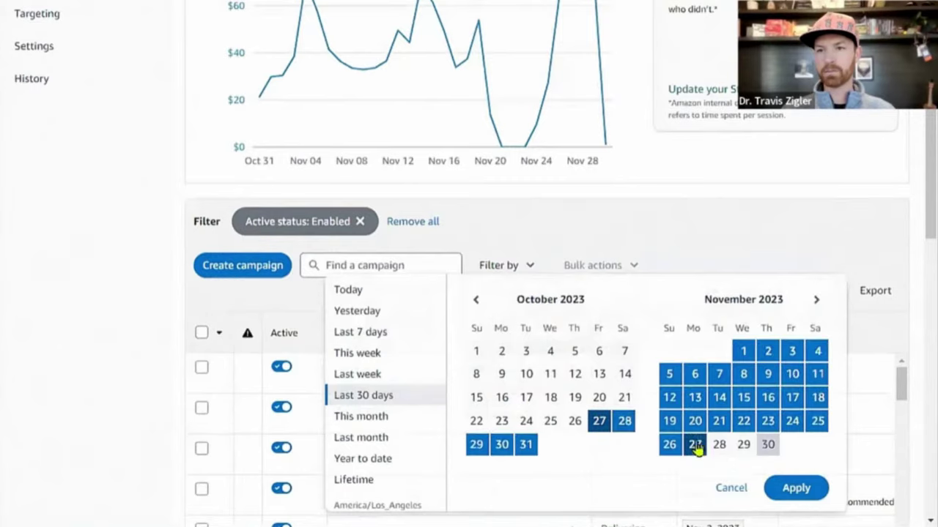
pyautogui.click(797, 488)
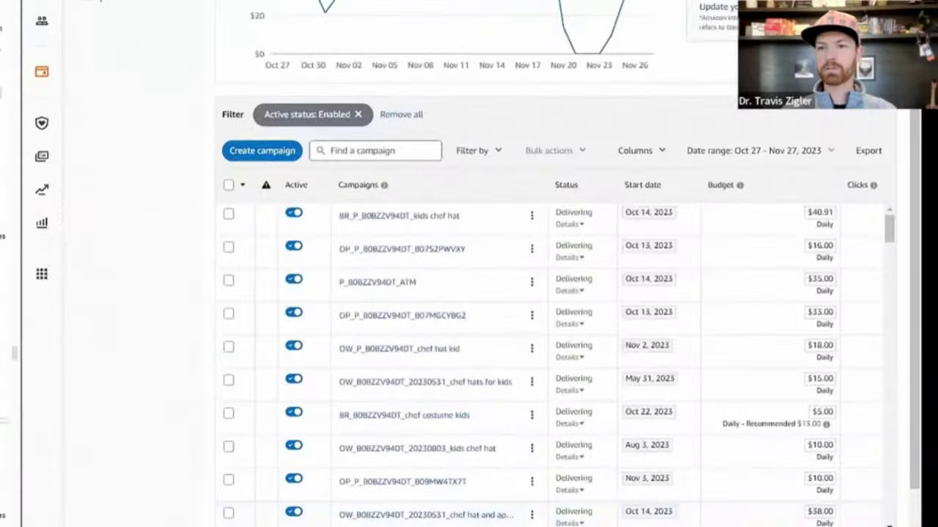
pyautogui.hscroll(5, 671, 212)
pyautogui.click(700, 184)
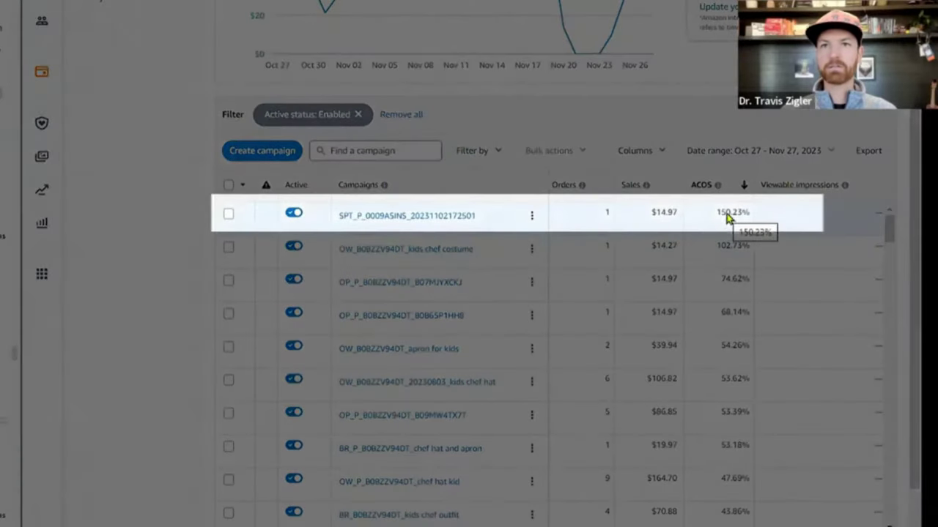
pyautogui.click(294, 212)
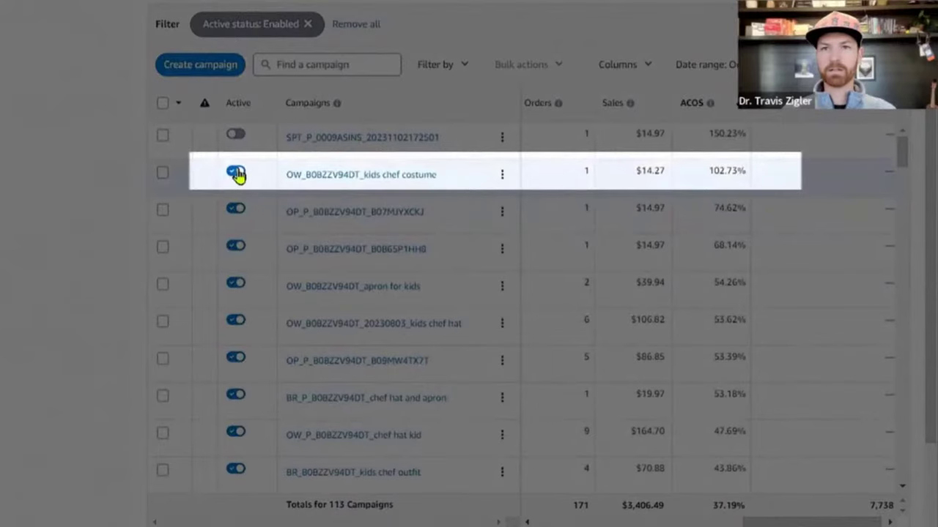
pyautogui.click(235, 173)
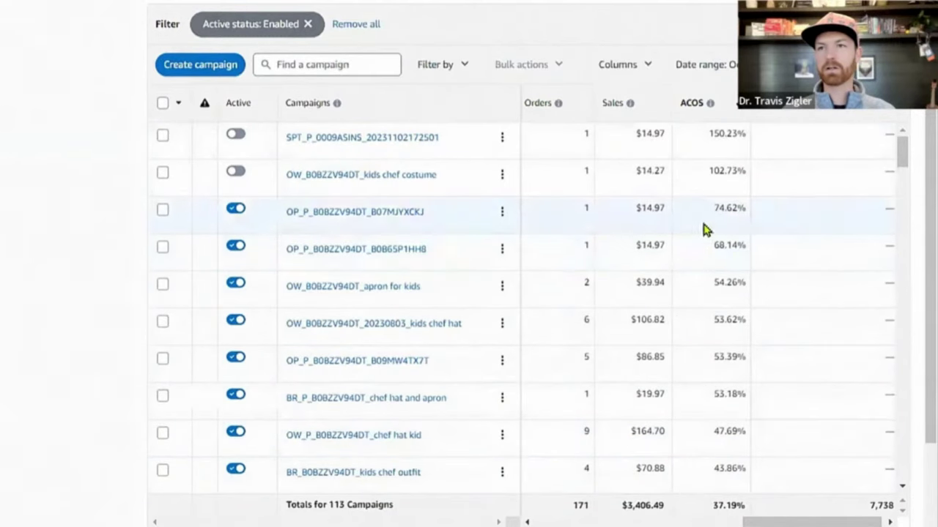
# Replace the Impressions metric above the performance chart with Advertising cost of sale (ACOS).
pyautogui.scroll(2, 915, 227)
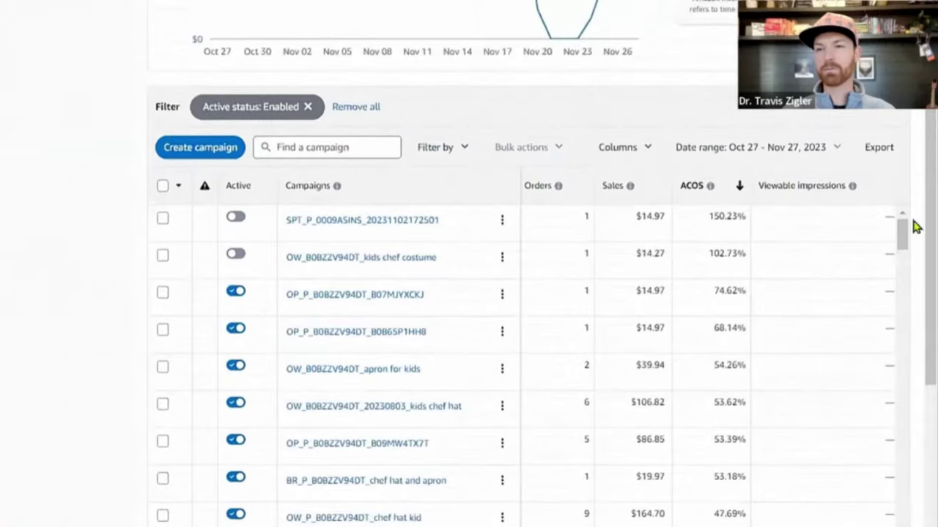
pyautogui.scroll(5, 915, 229)
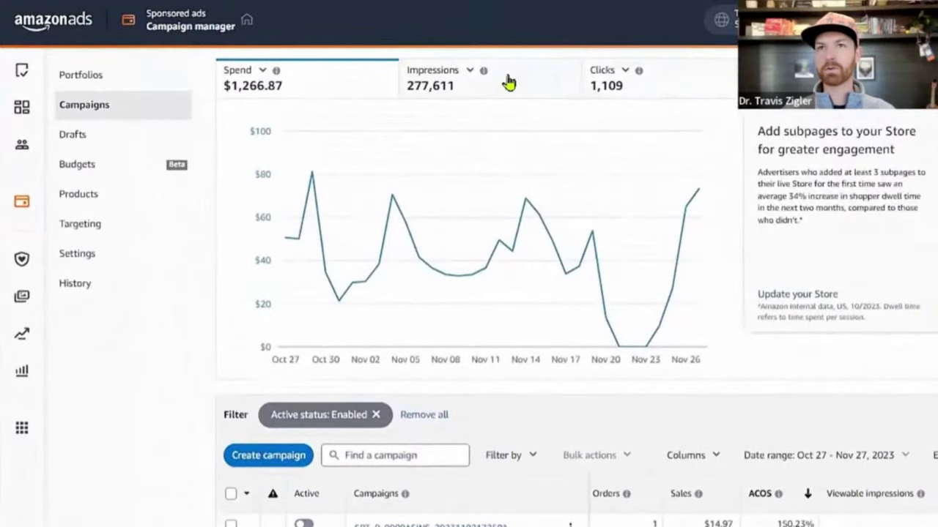
pyautogui.click(469, 71)
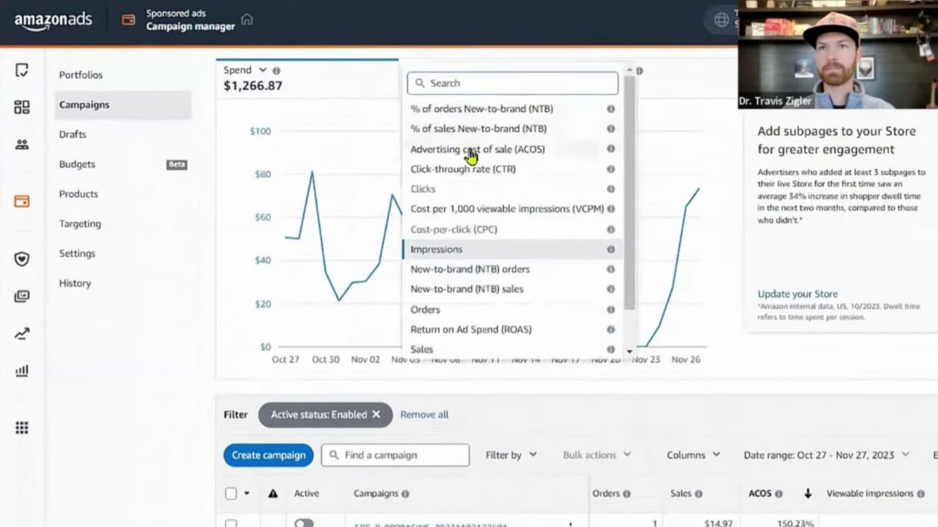
pyautogui.click(471, 153)
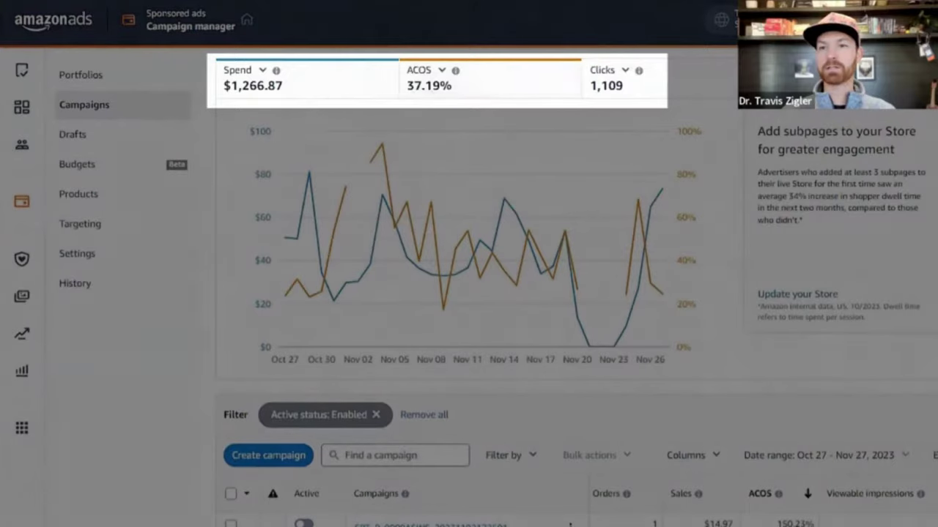
pyautogui.scroll(-3, 454, 220)
pyautogui.scroll(3, 417, 92)
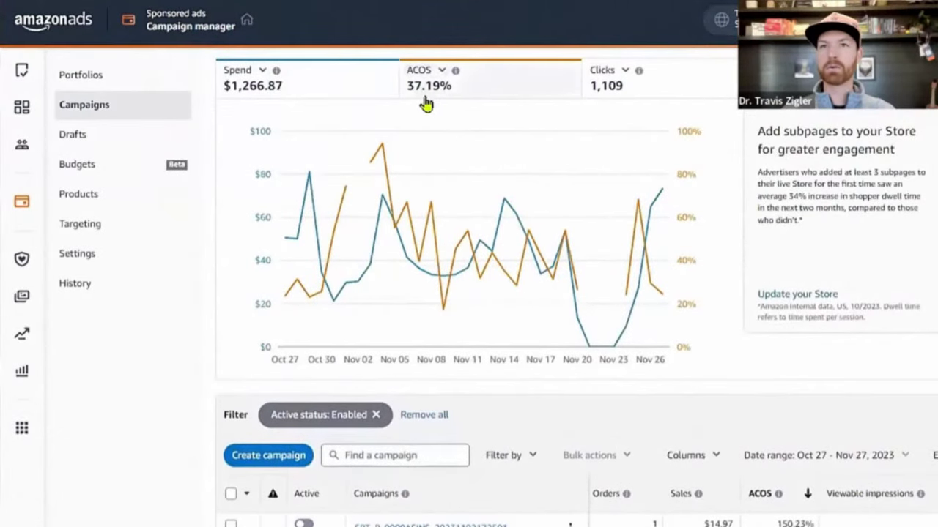
# Check the negative exact rule in the checklist and open campaigns BR_P_B0BZZV94DT_chef hat and apron and BR_B0BZZV94DT_kids chef outfit in separate browser tabs.
pyautogui.scroll(-5, 769, 219)
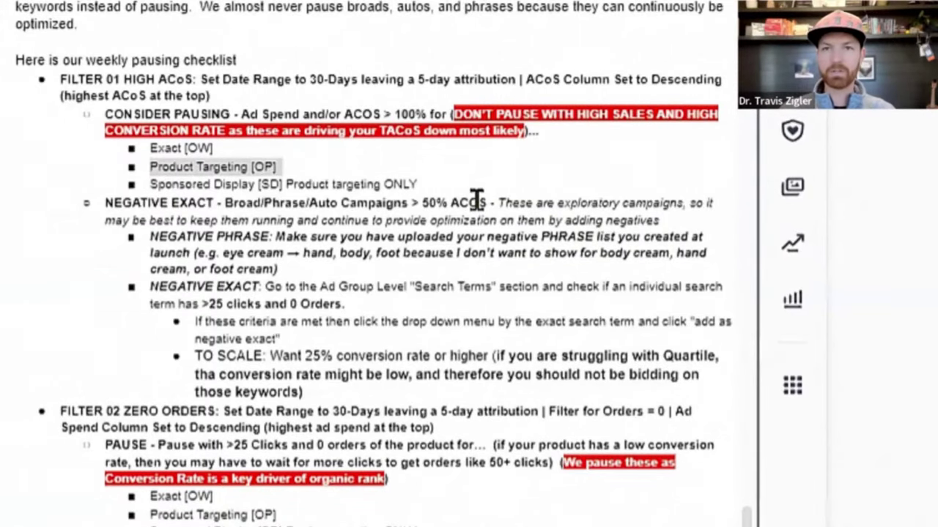
pyautogui.hotkey('ctrl', 'Right')
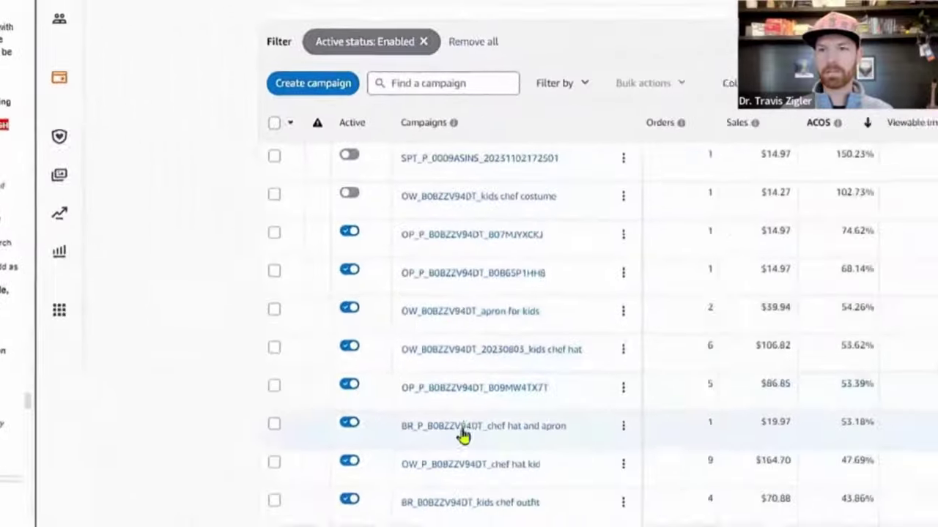
pyautogui.hotkey('ctrl', 'Left')
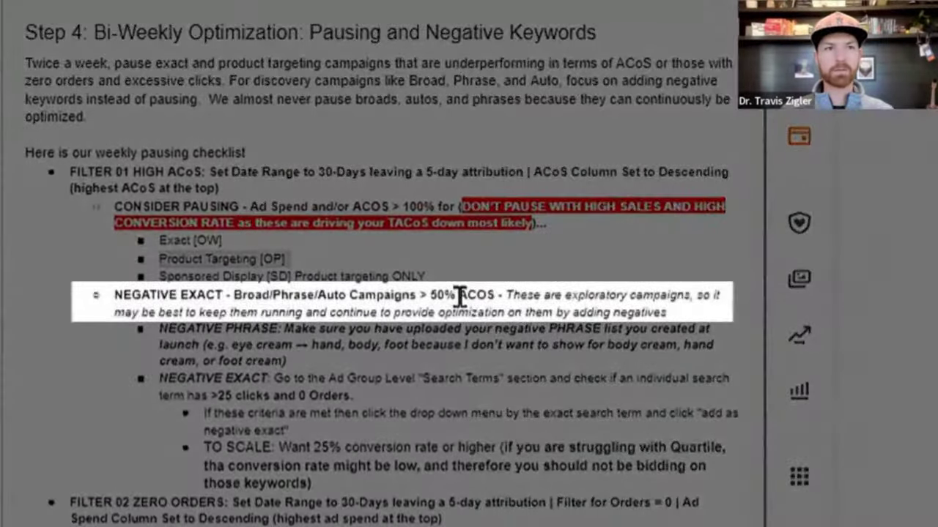
pyautogui.hotkey('ctrl', 'Right')
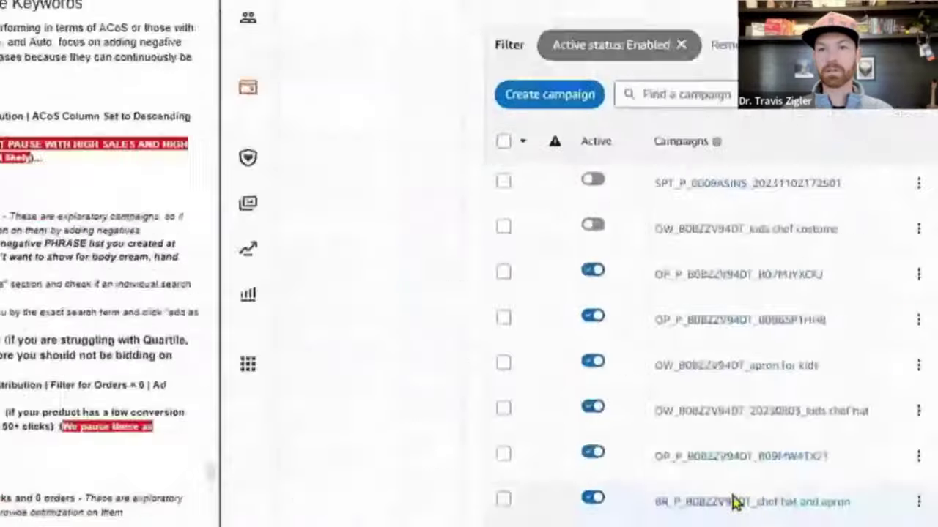
pyautogui.rightClick(315, 171)
pyautogui.click(339, 181)
pyautogui.scroll(-2, 299, 403)
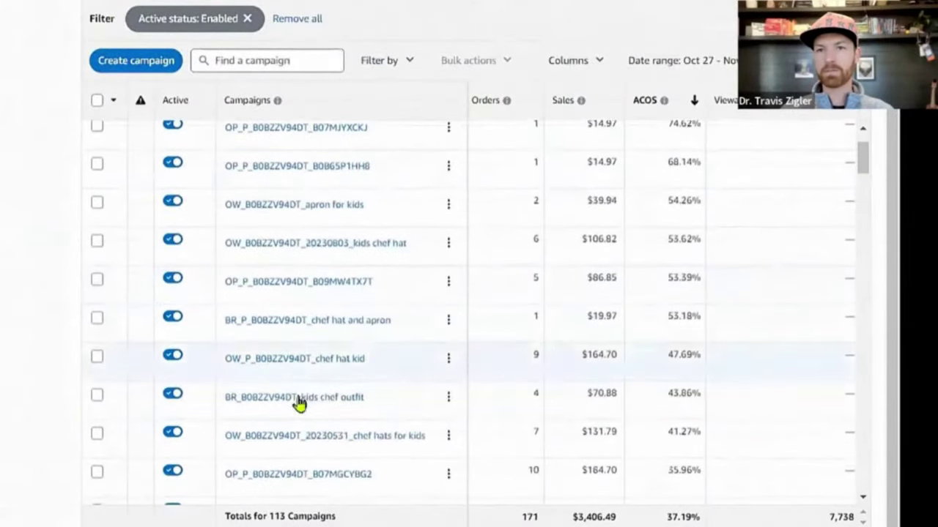
pyautogui.rightClick(291, 398)
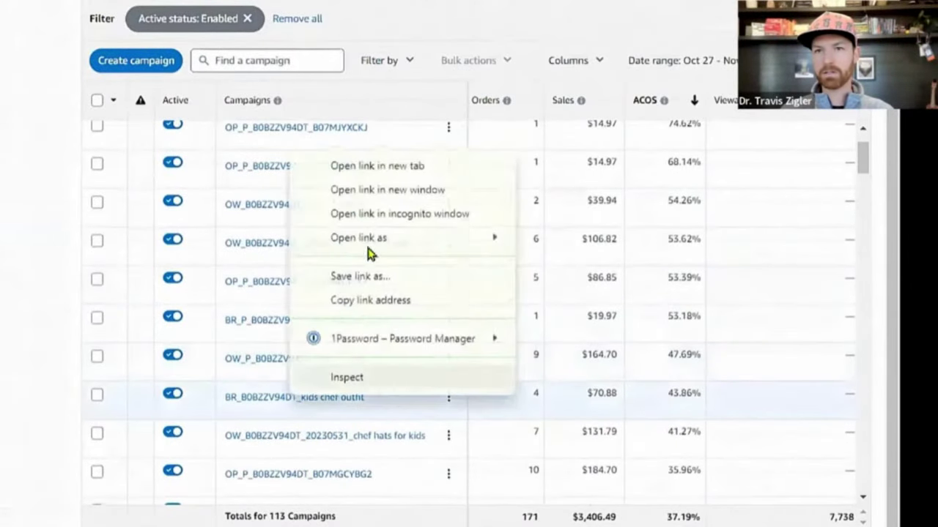
pyautogui.click(372, 166)
# Find the automatic campaign P_B0BZZV94DT_ATM further down the list and open it in a separate browser tab.
pyautogui.scroll(-4, 326, 376)
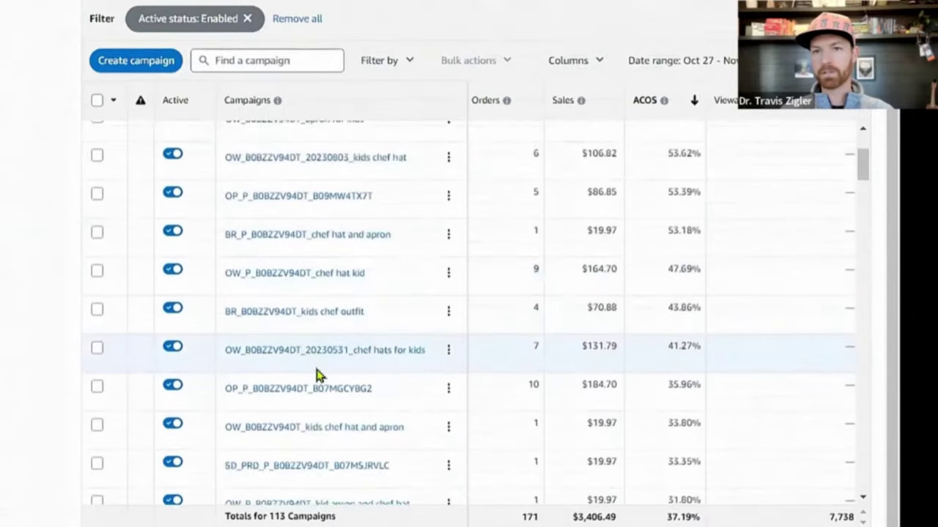
pyautogui.scroll(-2, 319, 374)
pyautogui.scroll(-2, 316, 344)
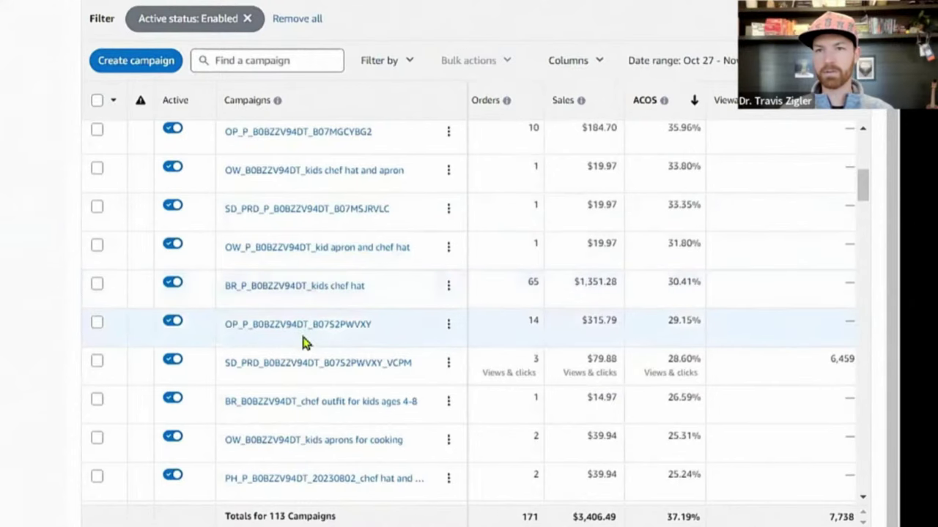
pyautogui.scroll(-4, 302, 344)
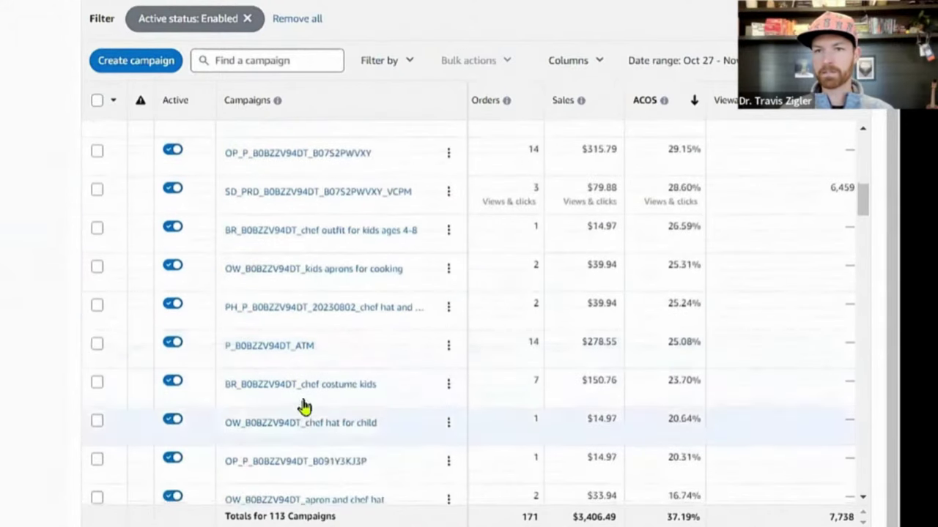
pyautogui.rightClick(303, 352)
pyautogui.click(322, 363)
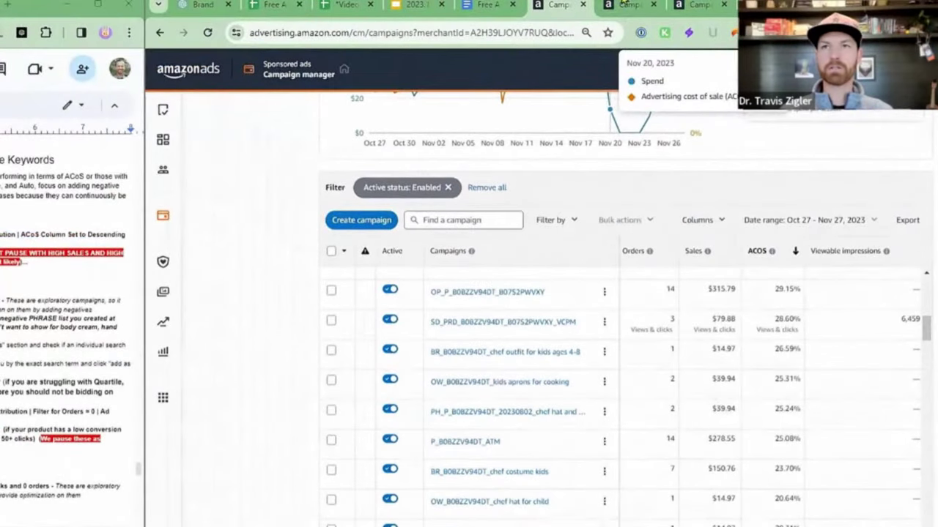
# Show the search terms of the ad group in campaign BR_P_B0BZZV94DT_chef hat and apron, sorted by highest spend.
pyautogui.click(623, 5)
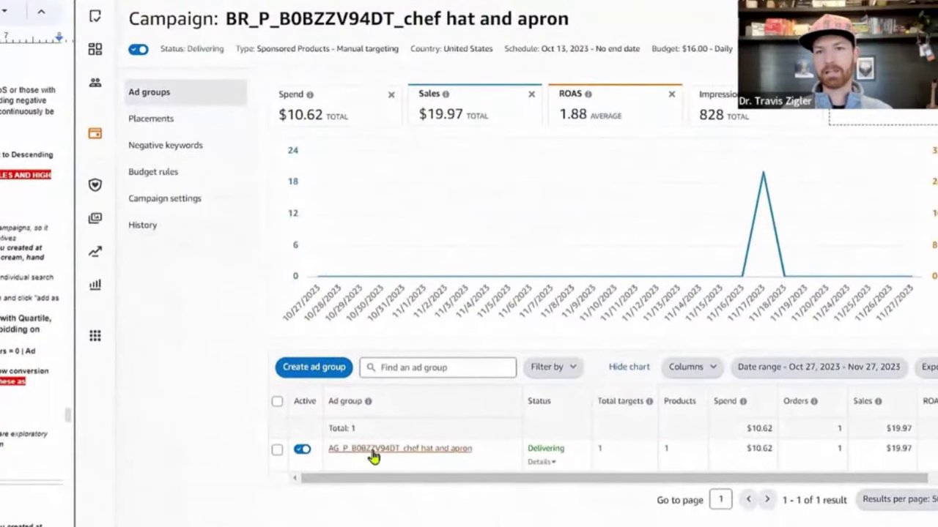
pyautogui.click(371, 452)
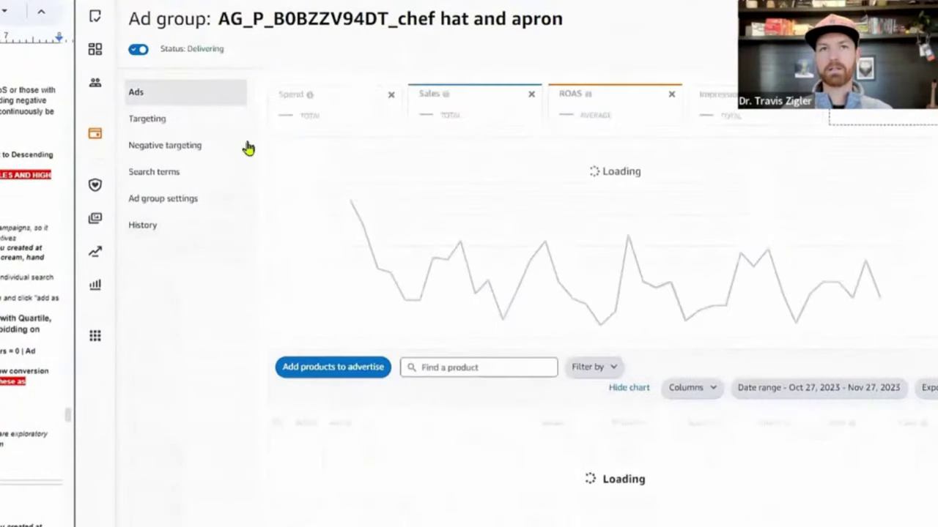
pyautogui.click(173, 171)
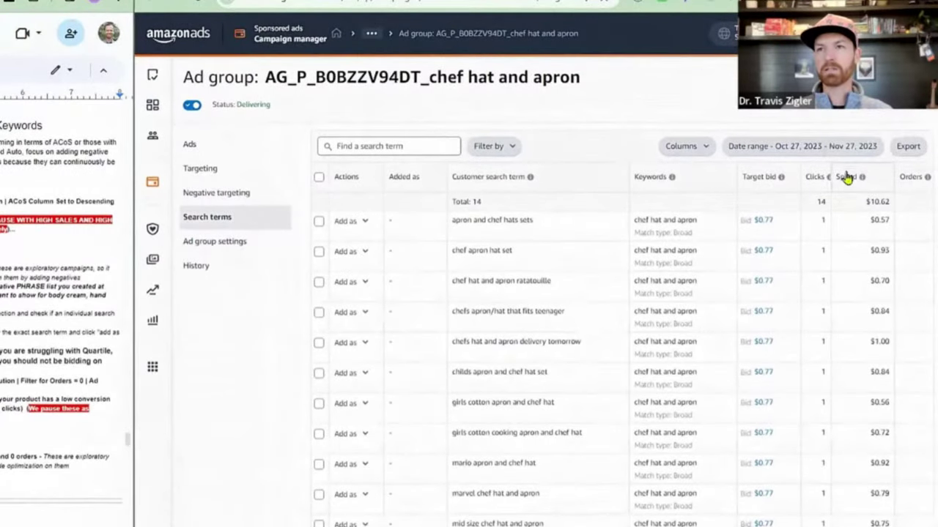
pyautogui.click(845, 177)
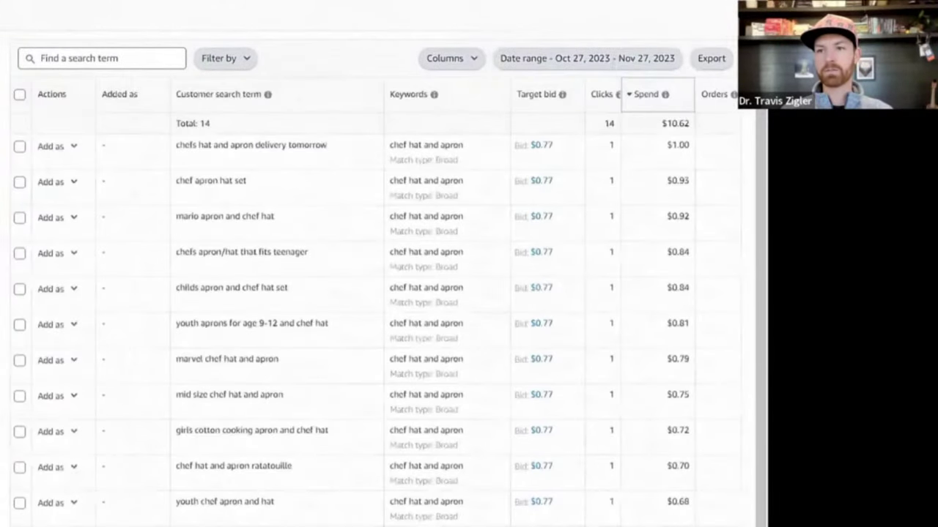
# Examine the clicks, spend, orders and ACOS of the chef hat and apron search terms for negative exact candidates.
pyautogui.hscroll(5, 622, 293)
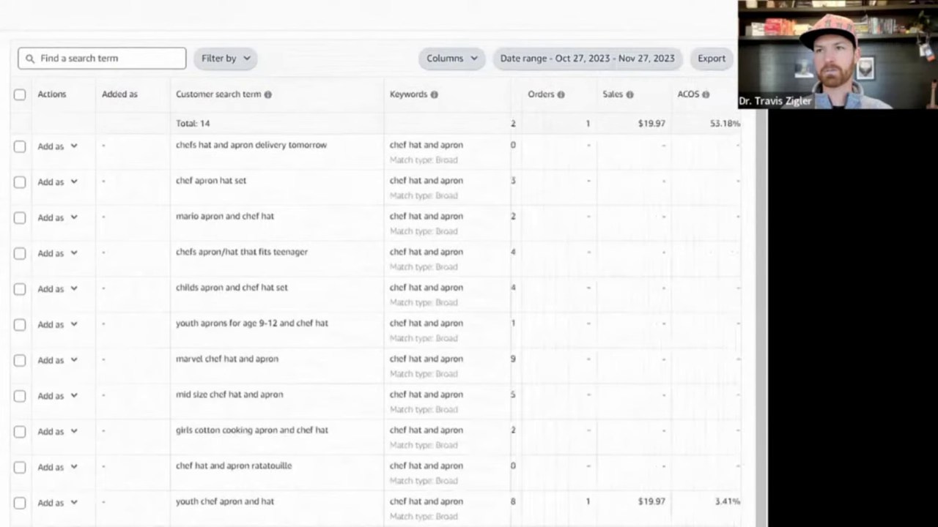
pyautogui.hscroll(-5, 546, 322)
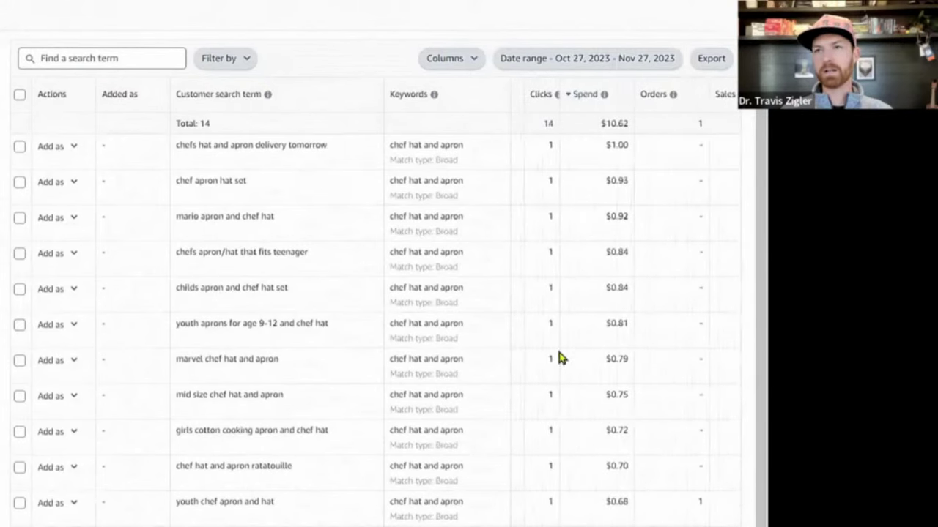
pyautogui.hscroll(3, 623, 293)
pyautogui.hscroll(-4, 623, 293)
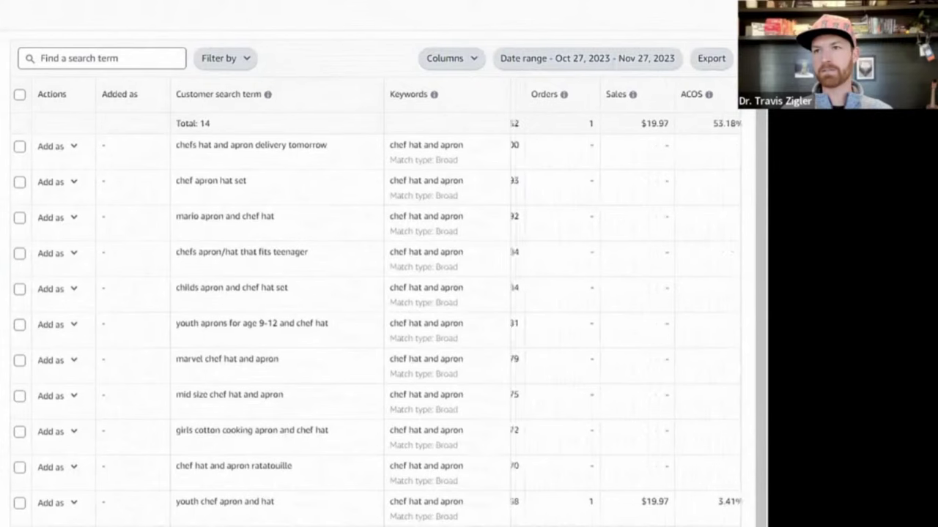
pyautogui.hscroll(-2, 669, 119)
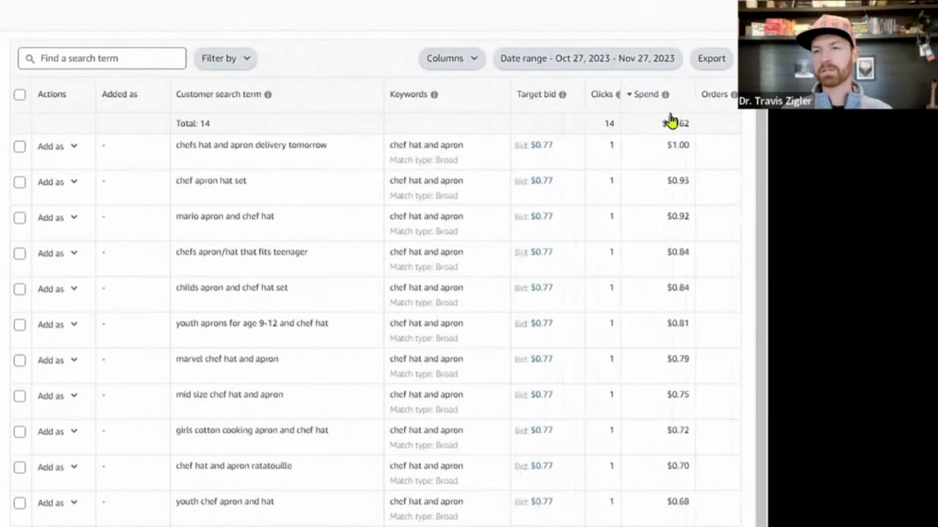
pyautogui.scroll(-2, 607, 312)
pyautogui.scroll(2, 608, 415)
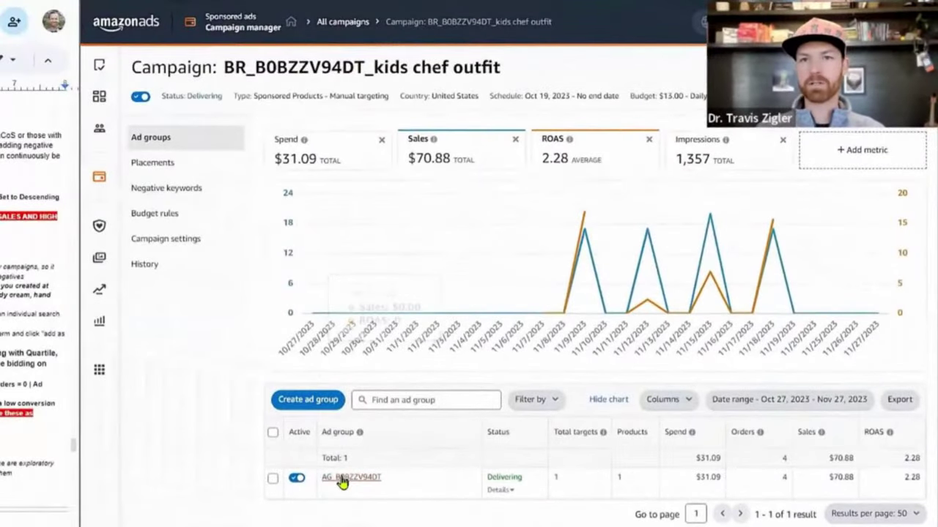
# Show the search terms of ad group AG_B0BZZV94DT in the kids chef outfit campaign, sorted by highest spend, and review their clicks and orders.
pyautogui.click(341, 477)
pyautogui.click(169, 214)
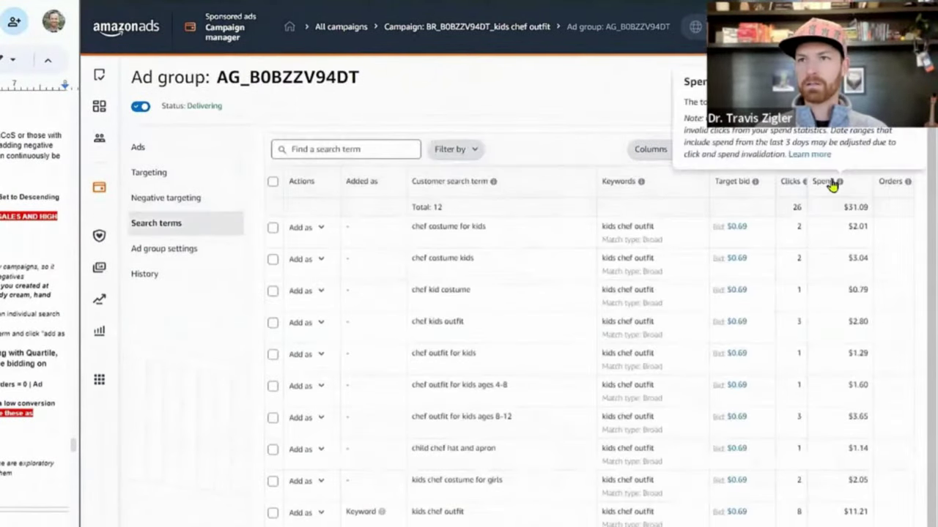
pyautogui.click(830, 183)
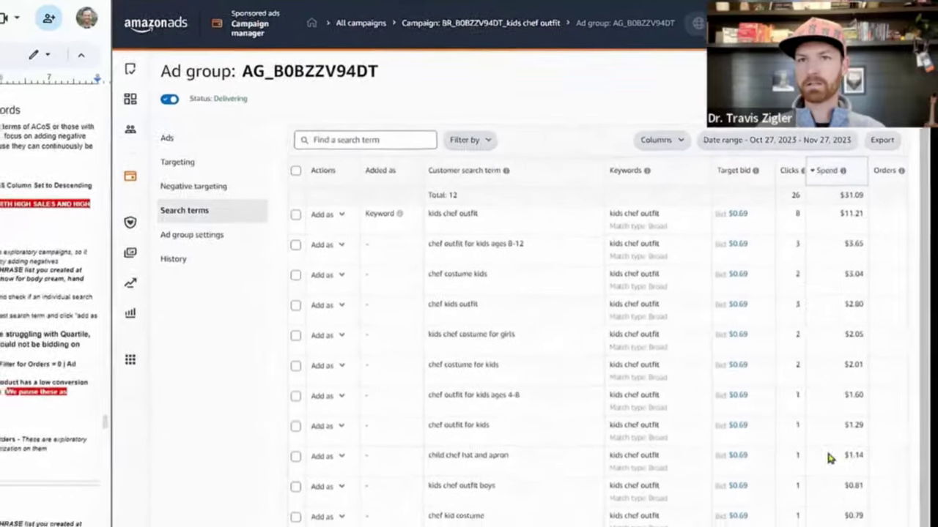
pyautogui.moveTo(843, 512); pyautogui.dragTo(812, 503)
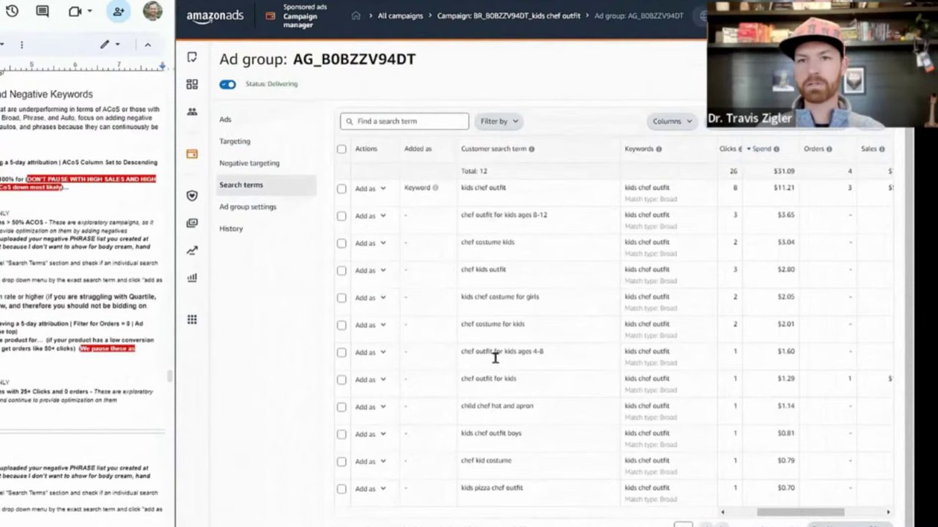
pyautogui.scroll(-1, 492, 427)
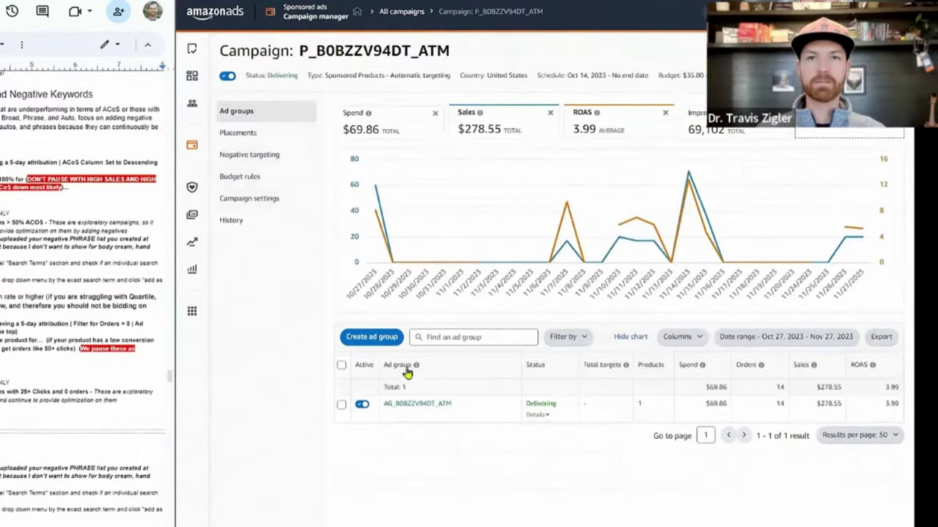
# Show the search terms of ad group AG_B0BZZV94DT_ATM sorted by highest spend, and review their clicks, orders and ACOS.
pyautogui.click(416, 403)
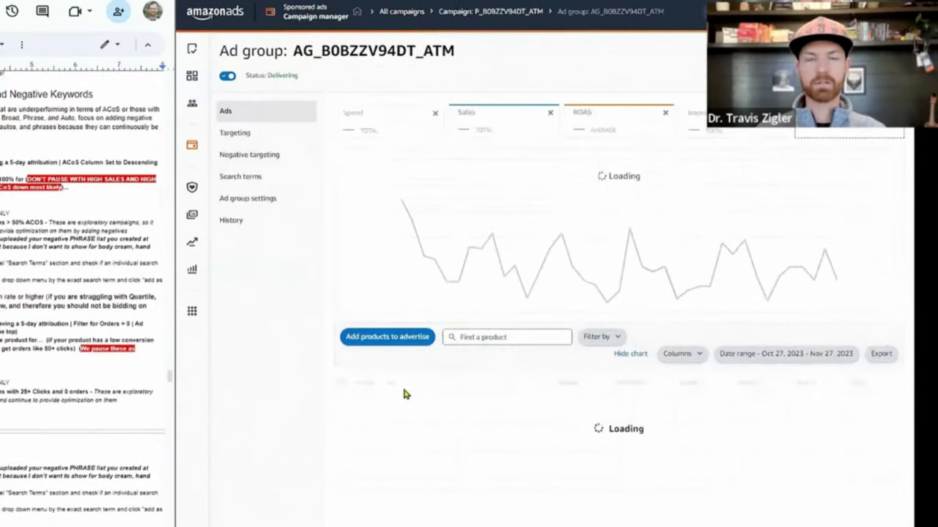
pyautogui.click(270, 177)
pyautogui.click(671, 141)
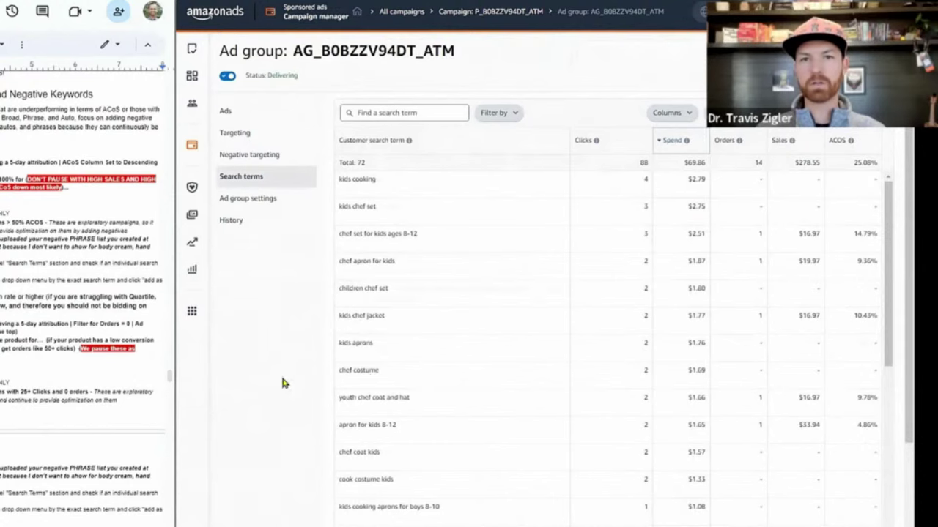
pyautogui.scroll(-2, 379, 215)
pyautogui.scroll(-3, 380, 215)
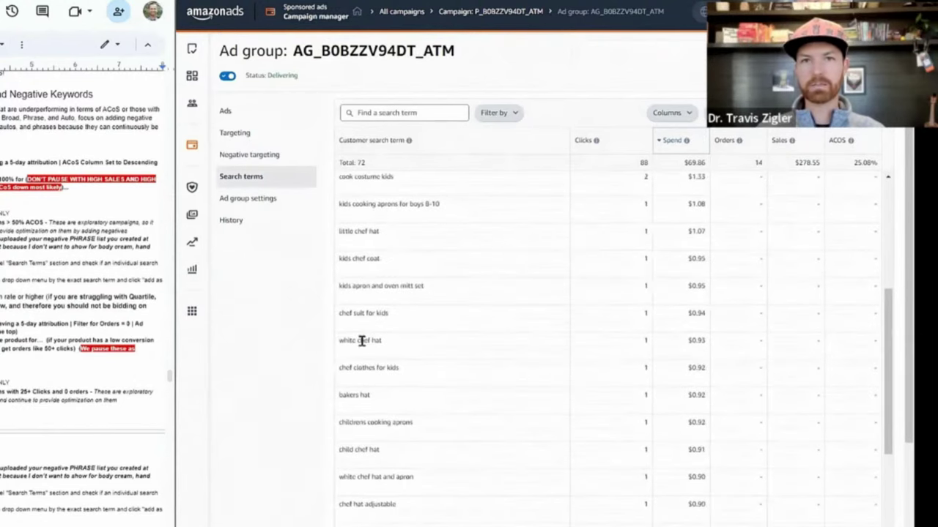
# Review the negative keywords and their match types already set for ad group AG_B0BZZV94DT_ATM.
pyautogui.click(284, 158)
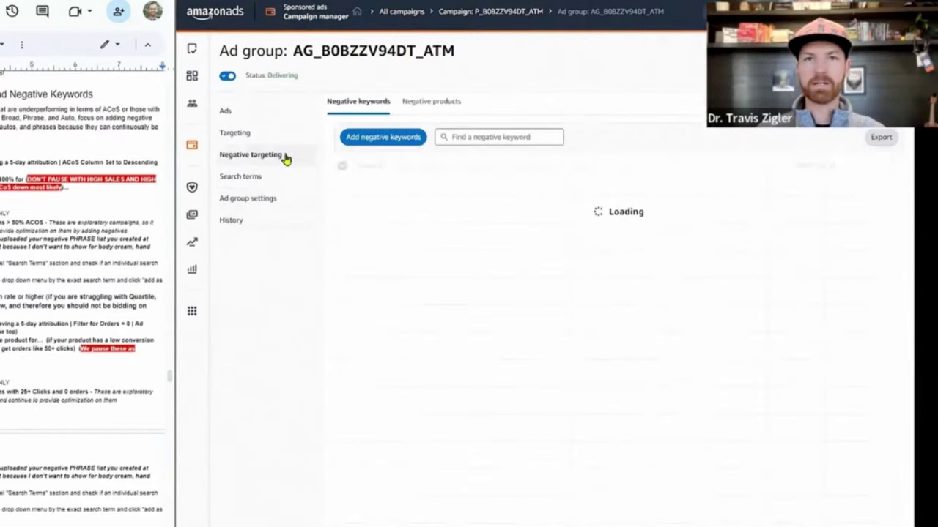
pyautogui.scroll(-10, 423, 335)
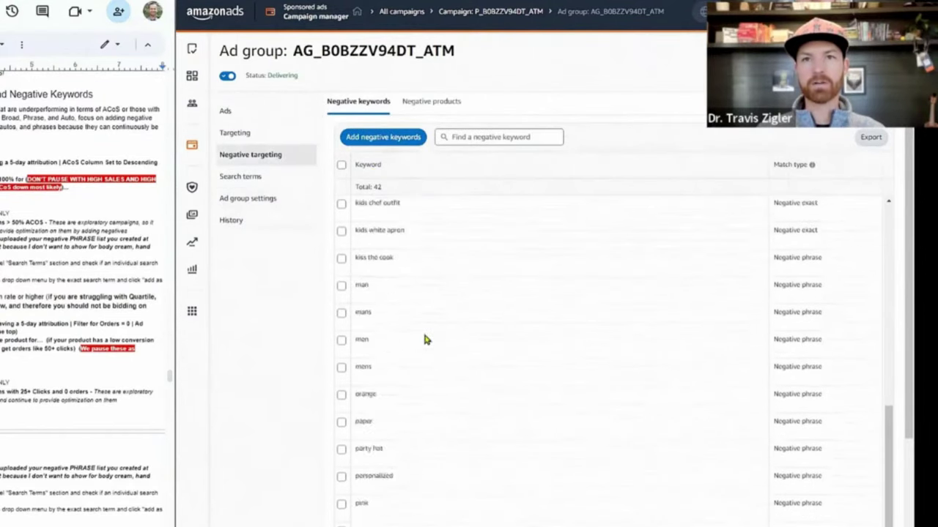
pyautogui.scroll(10, 425, 336)
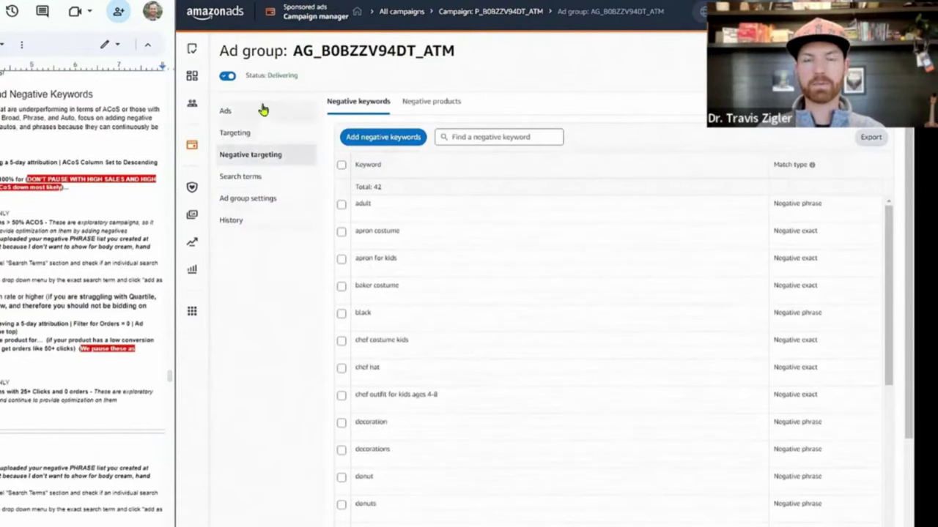
# Return to the ad group's search terms and copy the highest-spend term "kids cooking".
pyautogui.click(242, 177)
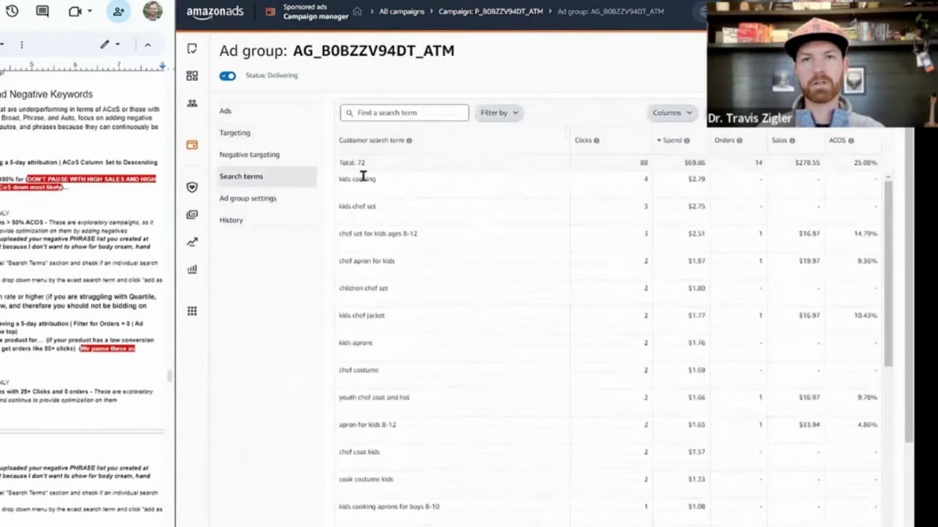
pyautogui.doubleClick(363, 178)
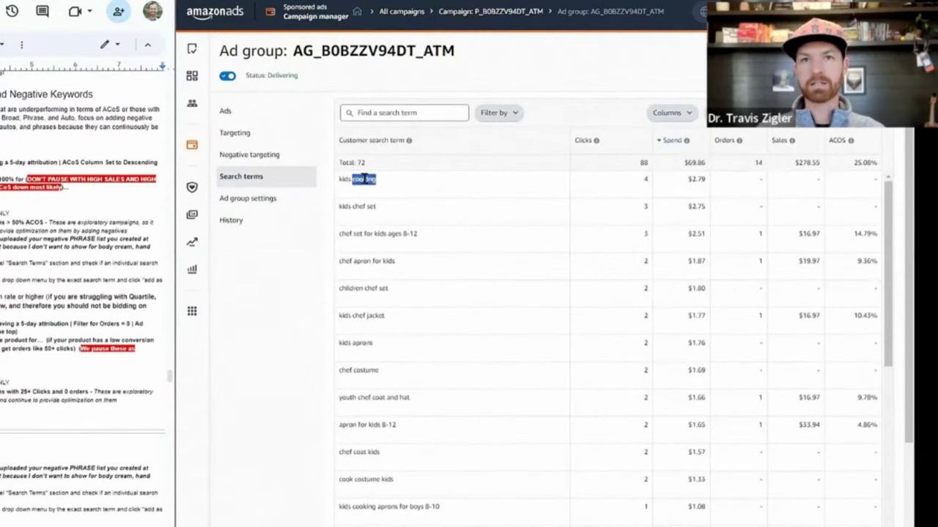
pyautogui.moveTo(349, 179); pyautogui.dragTo(339, 179)
pyautogui.hotkey('ctrl', 'c')
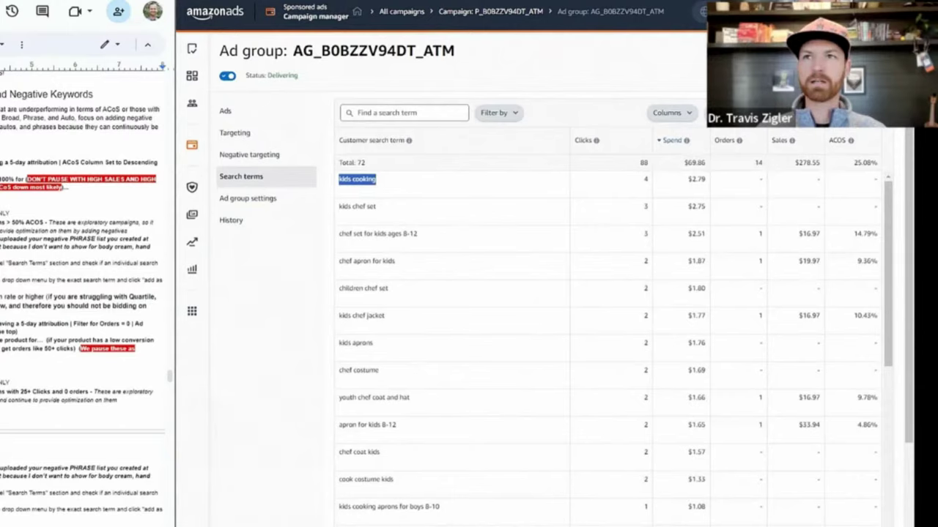
# Search amazon.com for "kids cooking" in a new browser tab and examine whether the listed products are relevant to the advertised product.
pyautogui.hotkey('ctrl', 't')
pyautogui.write('amazon.com')
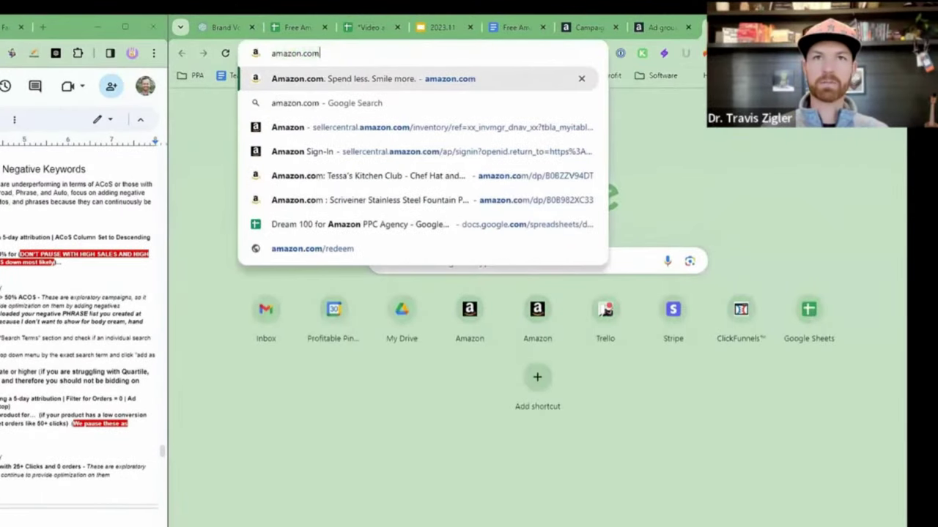
pyautogui.press('Return')
pyautogui.click(451, 88)
pyautogui.hotkey('ctrl', 'v')
pyautogui.press('Return')
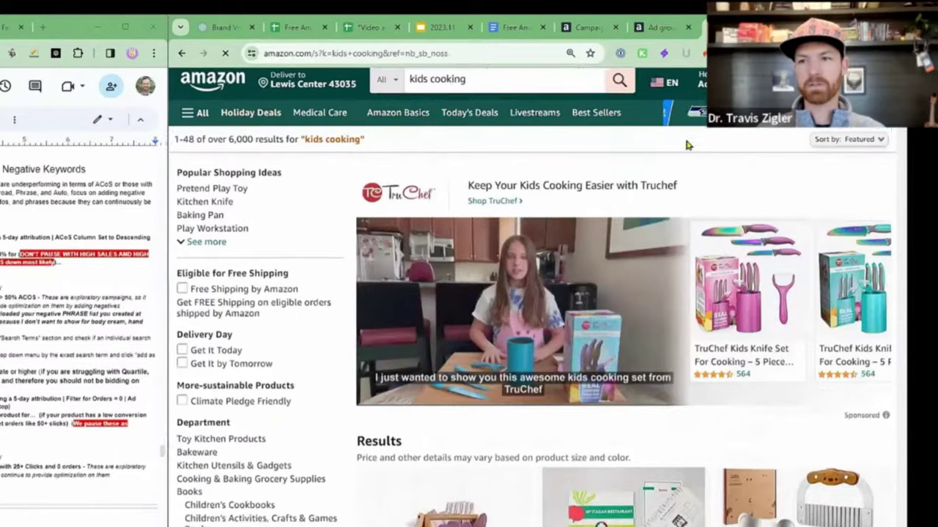
pyautogui.scroll(-5, 688, 242)
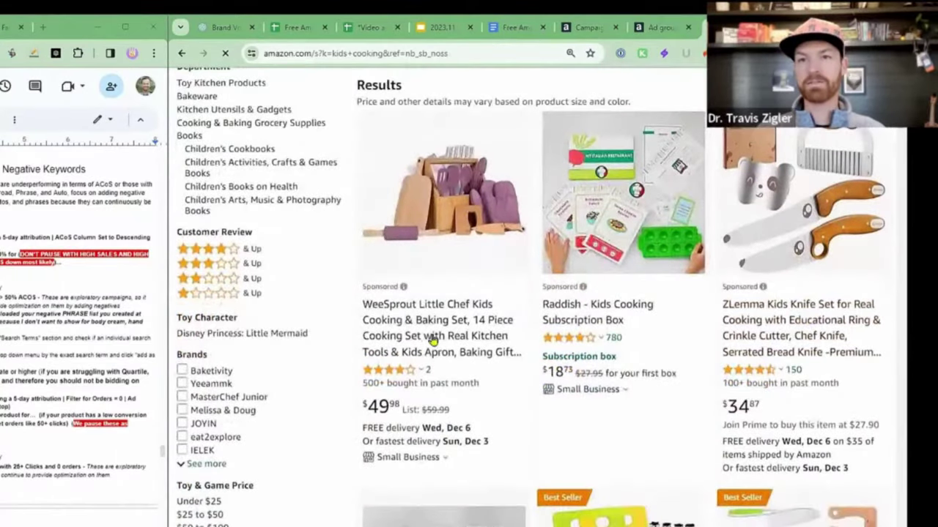
pyautogui.scroll(-7, 806, 344)
pyautogui.scroll(-12, 806, 364)
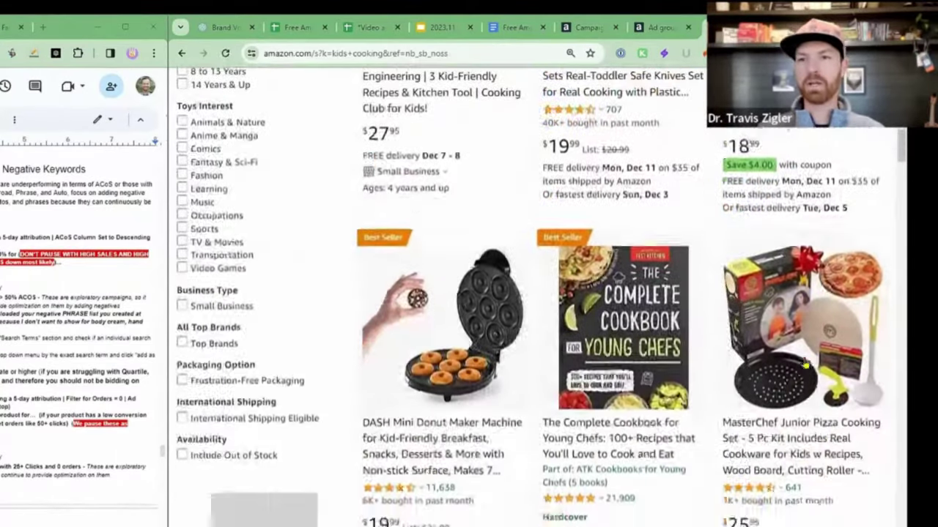
pyautogui.scroll(-10, 451, 322)
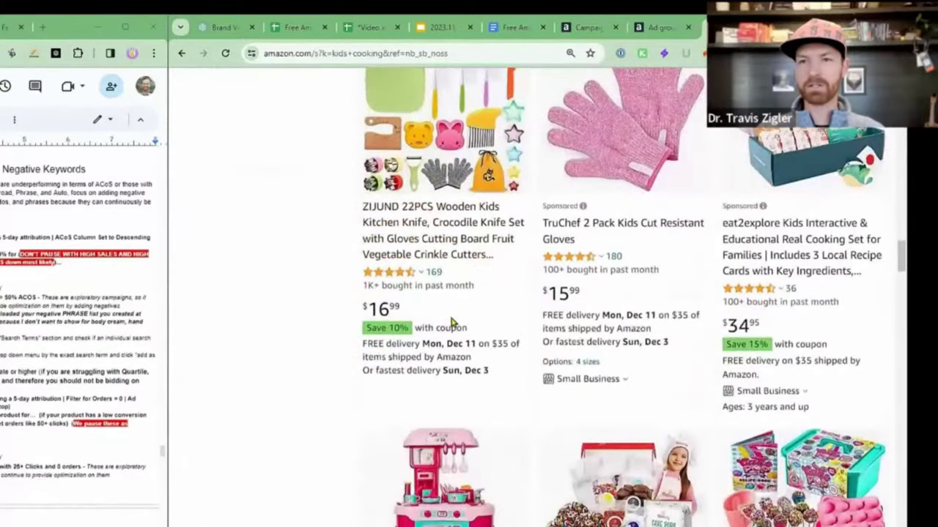
pyautogui.scroll(-7, 450, 381)
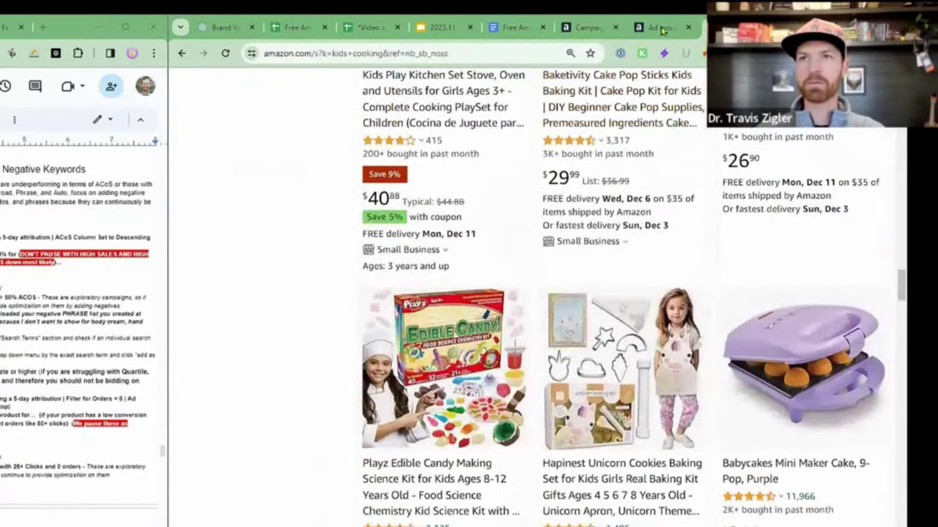
# Go back to the AG_B0BZZV94DT_ATM ad group tab and filter its search terms by "kids cooking".
pyautogui.click(661, 28)
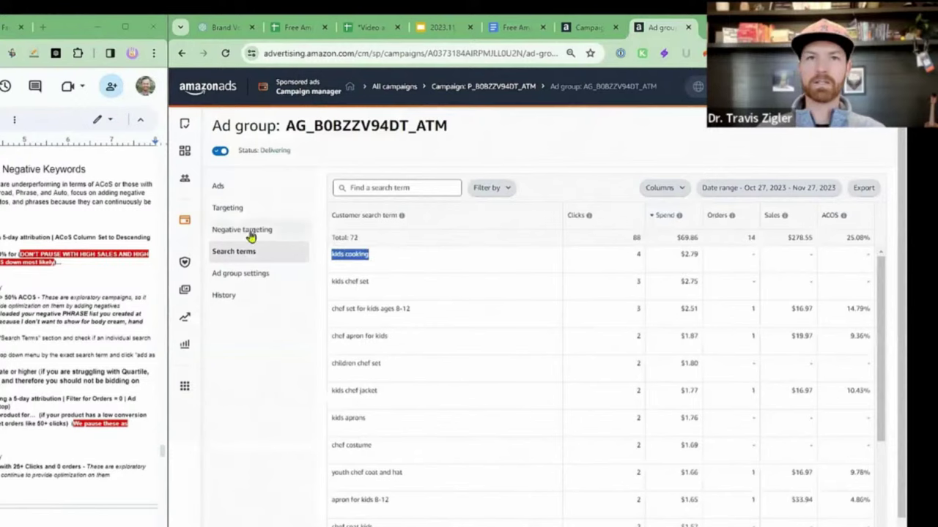
pyautogui.click(372, 187)
pyautogui.hotkey('ctrl', 'v')
pyautogui.press('Return')
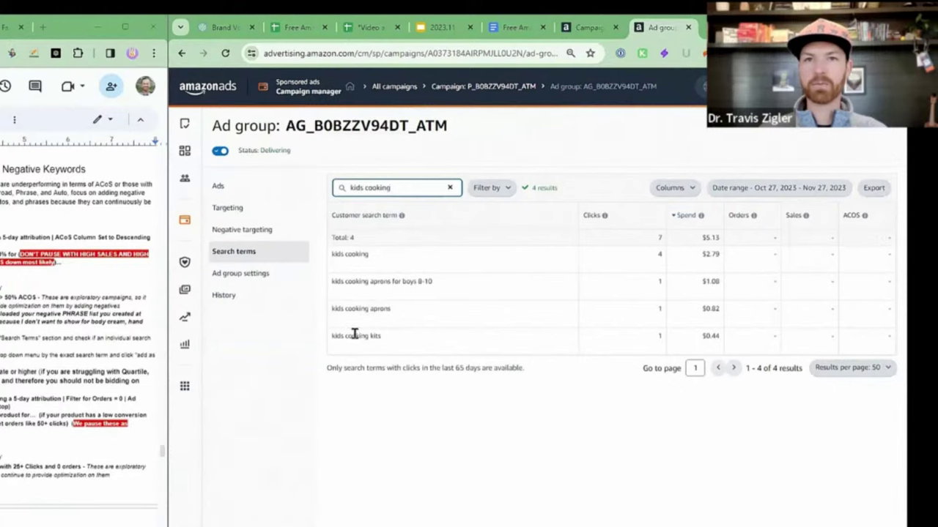
# Add "kids cooking" as a negative exact keyword to ad group AG_B0BZZV94DT_ATM, and return to its search terms.
pyautogui.click(264, 232)
pyautogui.click(356, 211)
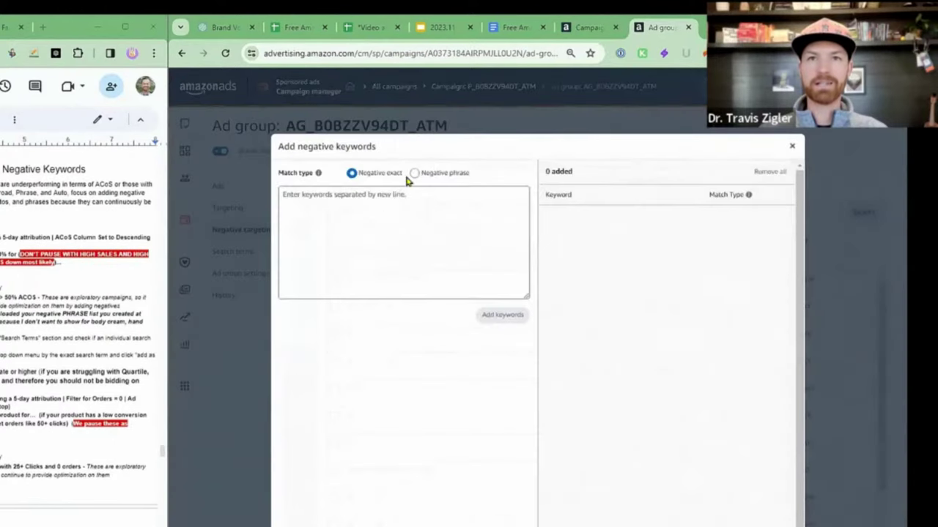
pyautogui.click(410, 213)
pyautogui.hotkey('ctrl', 'v')
pyautogui.click(498, 315)
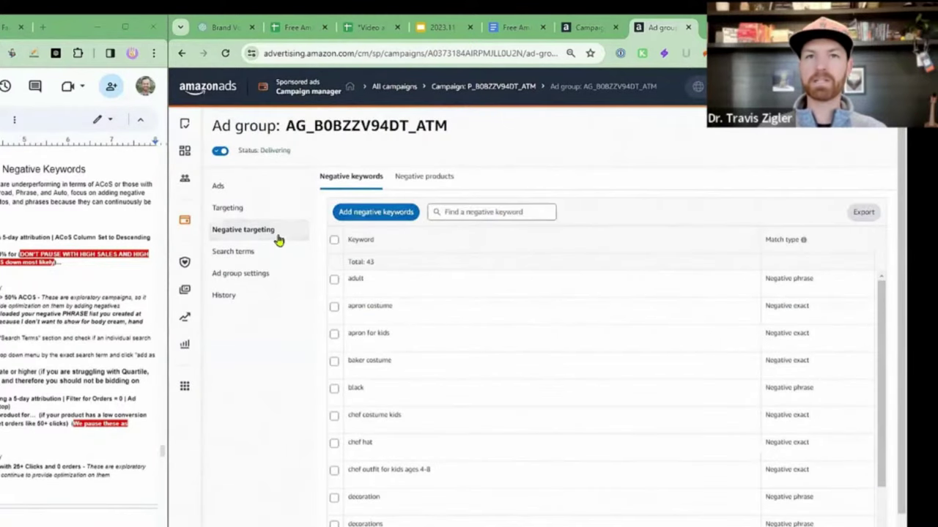
pyautogui.click(233, 251)
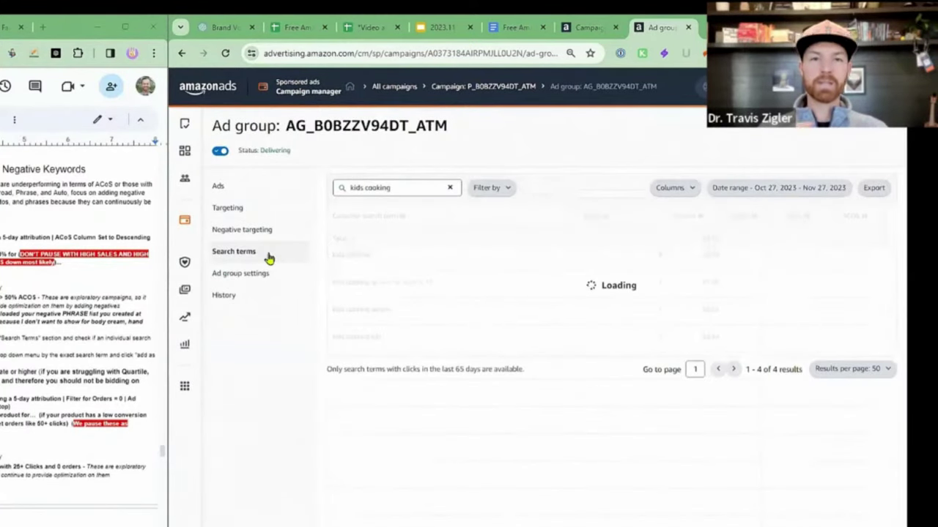